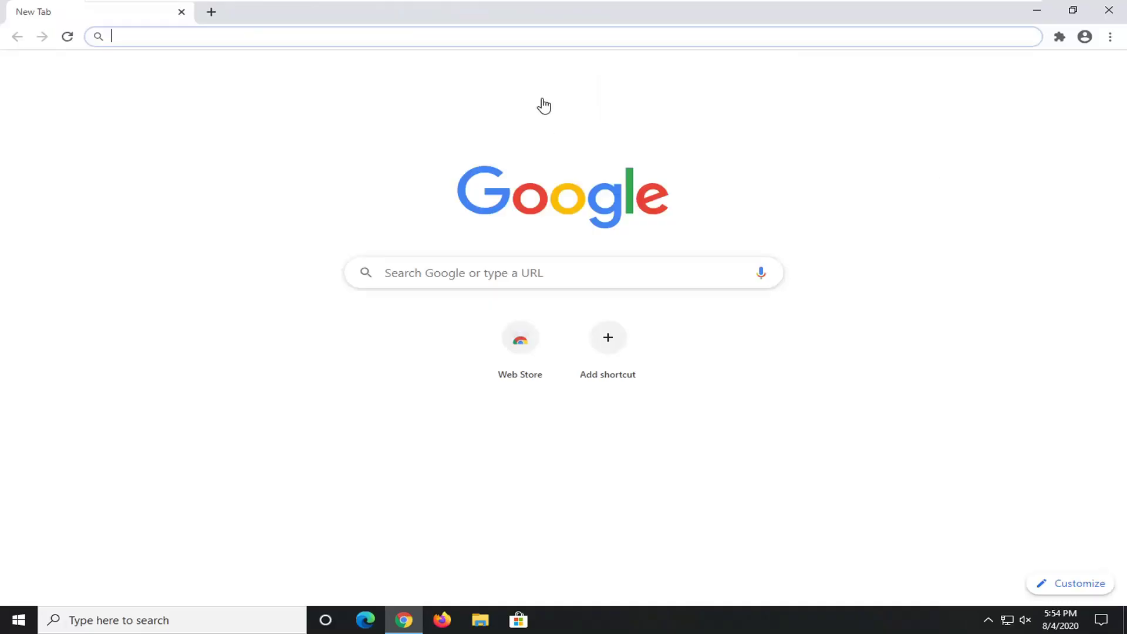
Paste the copied address into Chrome to load the Repair the .NET Framework page
right_click(338, 39)
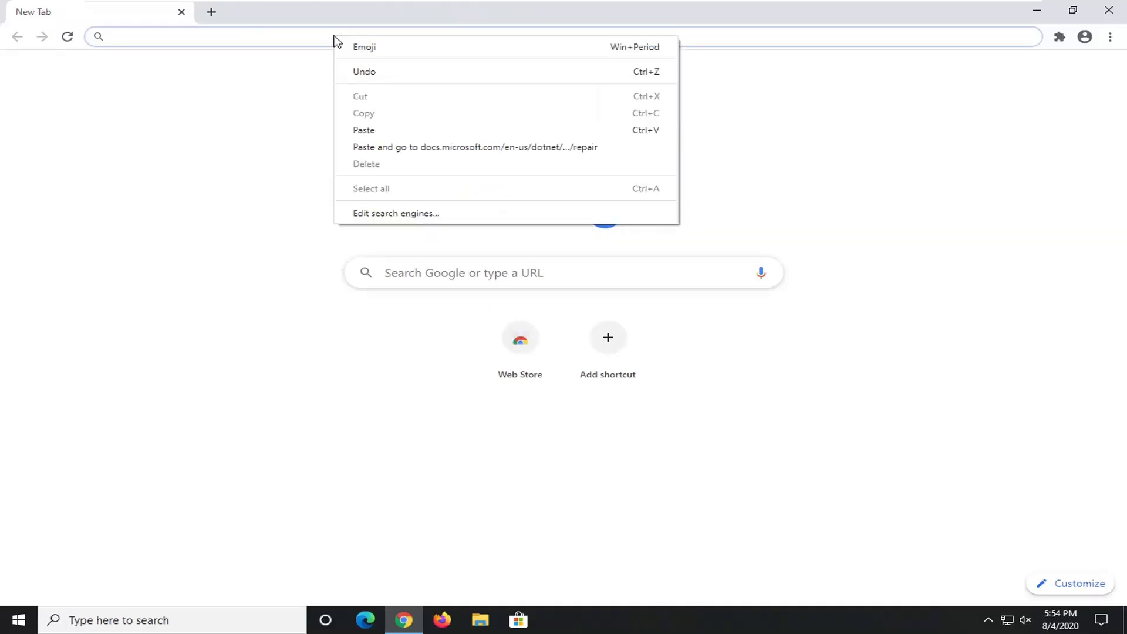
click(365, 129)
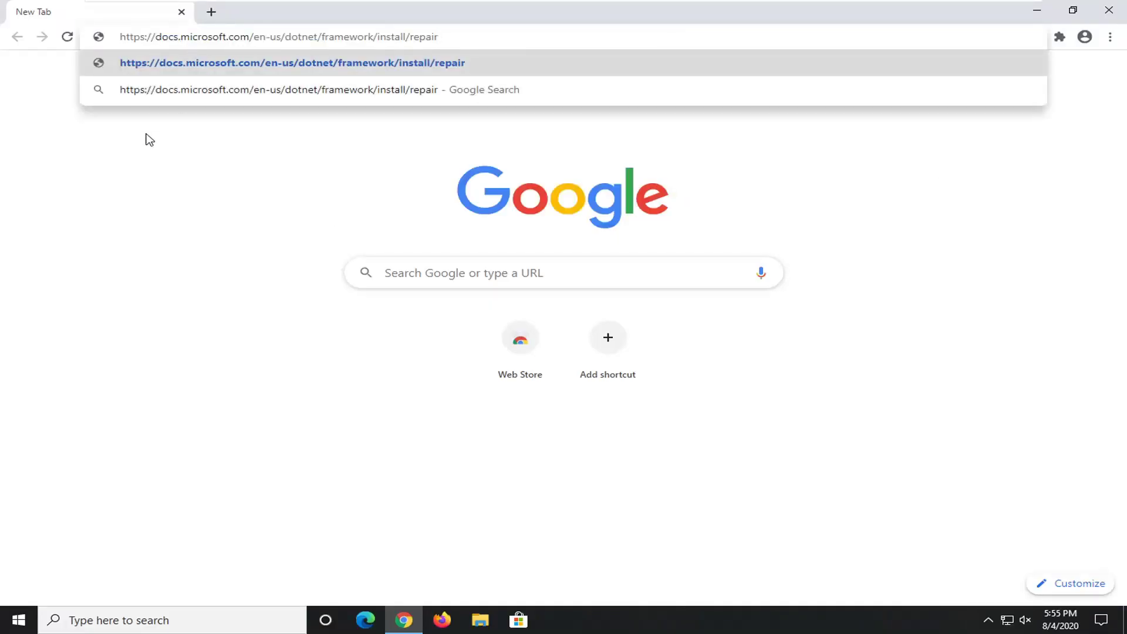
key(Return)
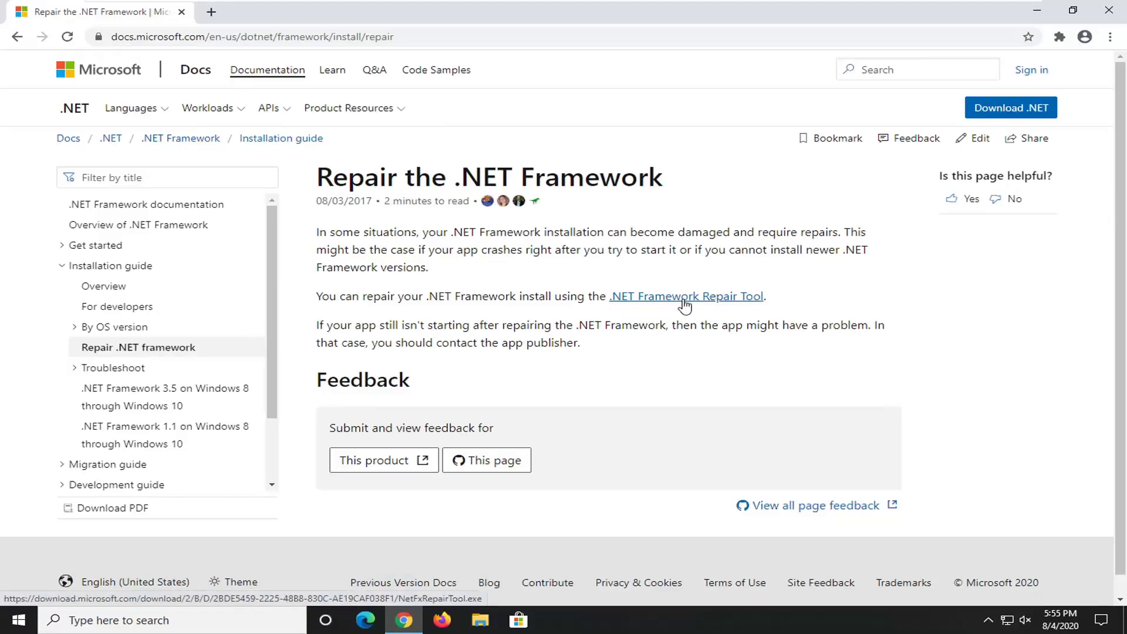
Download NetFxRepairTool.exe, launch it, and minimize the browser
click(721, 303)
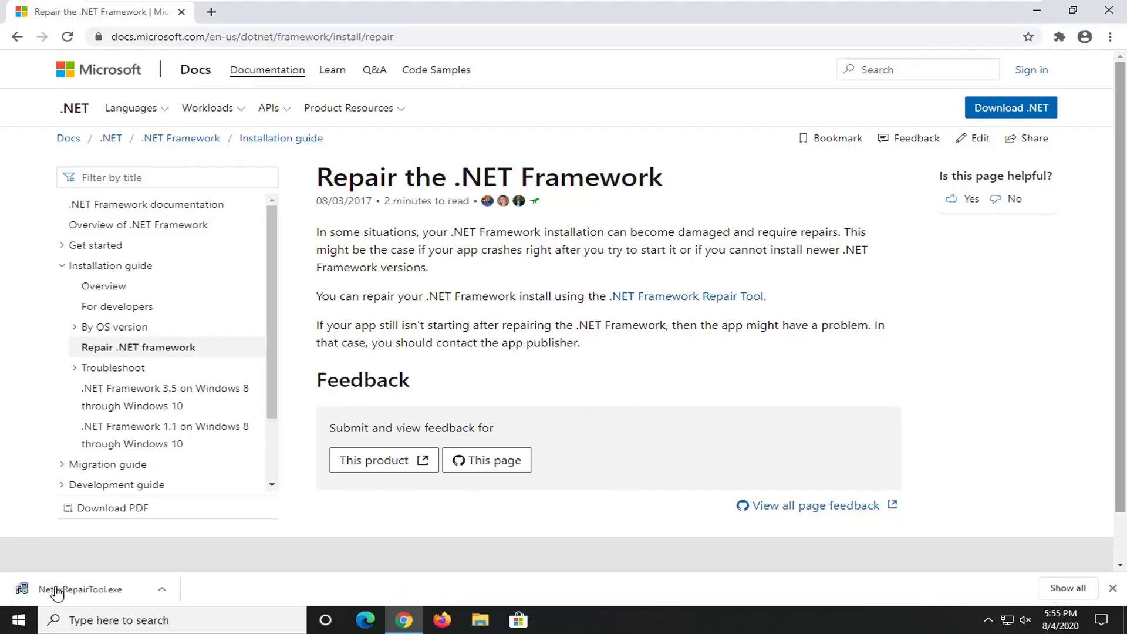
click(105, 592)
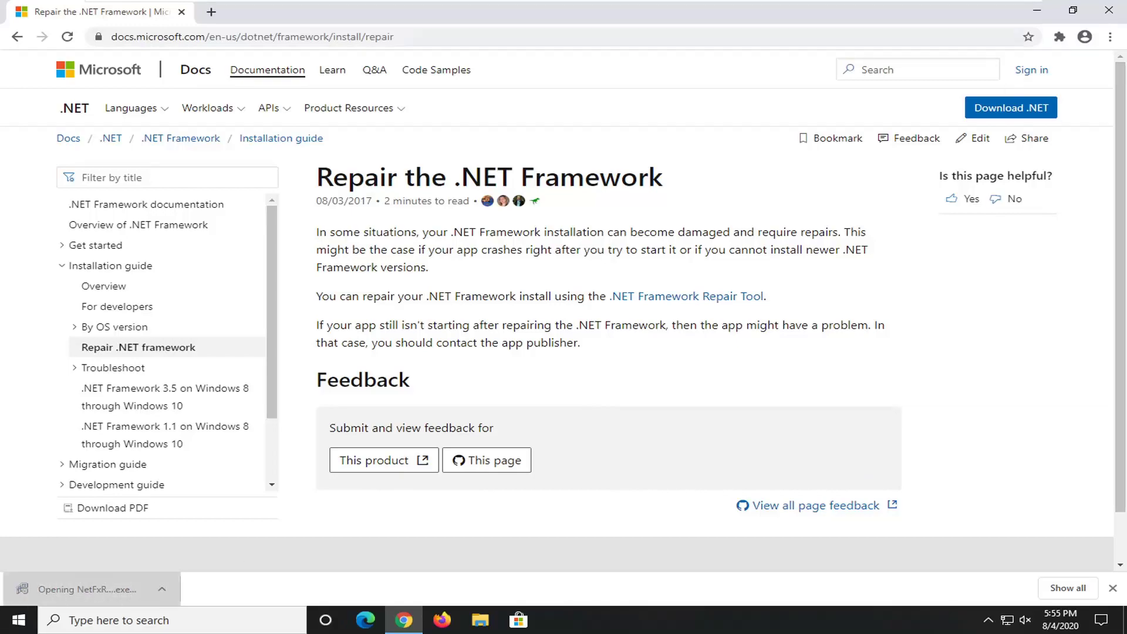
click(1037, 10)
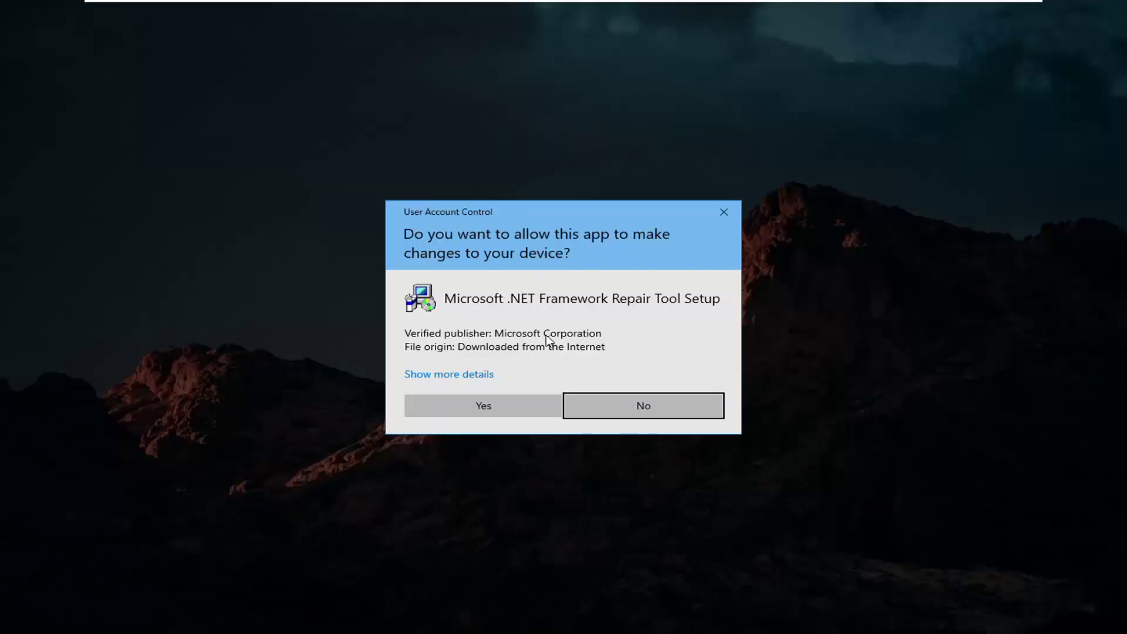
Allow the repair tool, accept its license, apply the recommended Windows Installer repairs, and finish
click(500, 409)
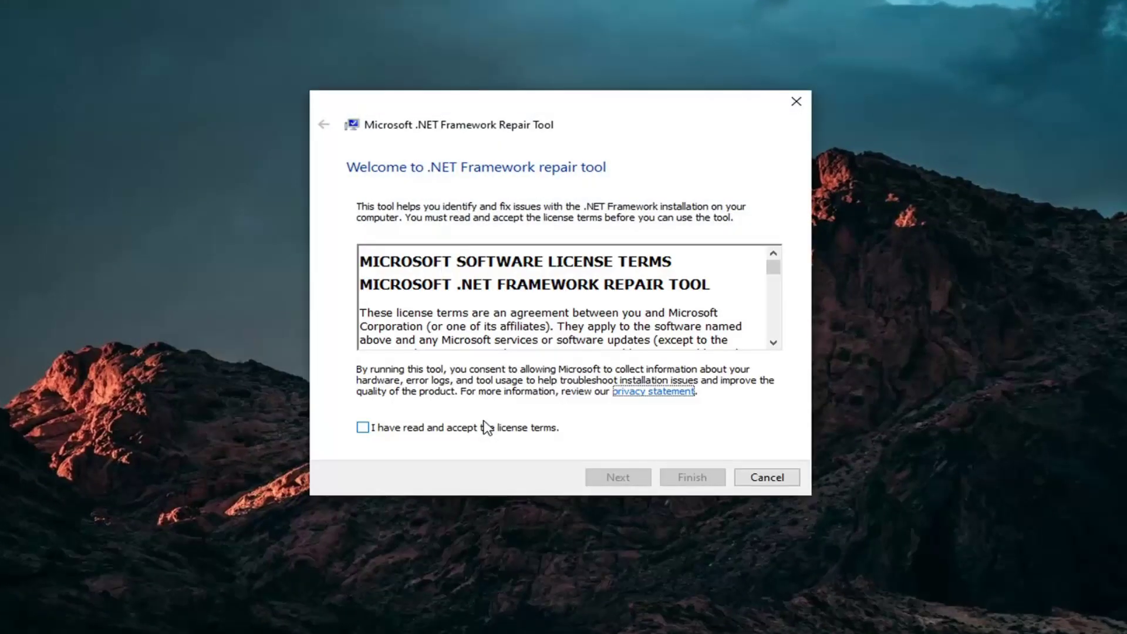
click(395, 432)
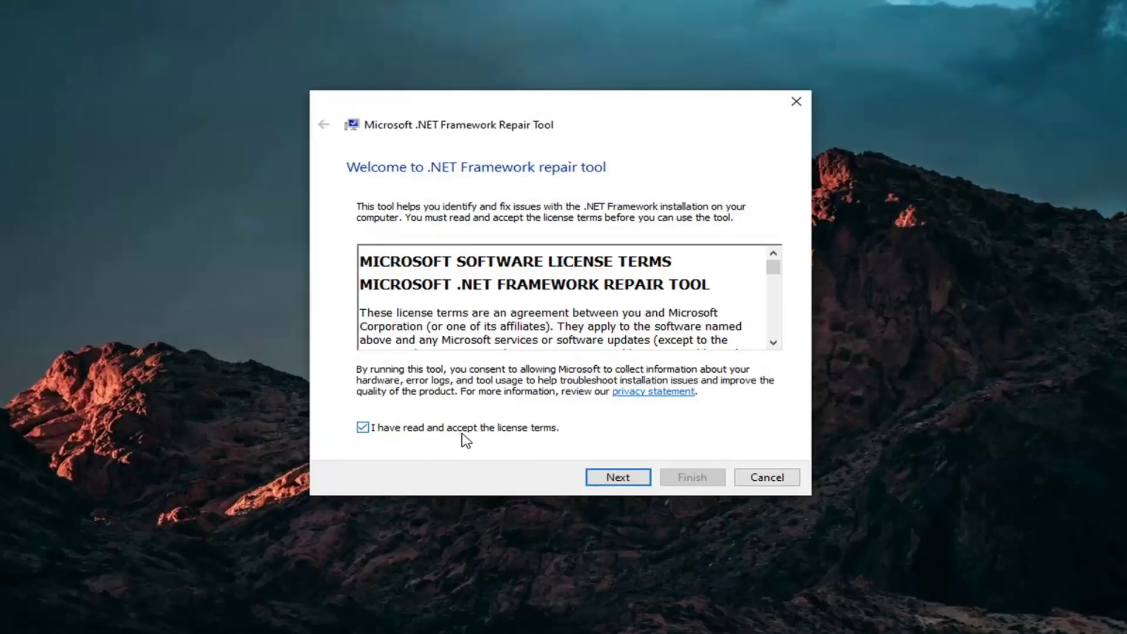
click(629, 480)
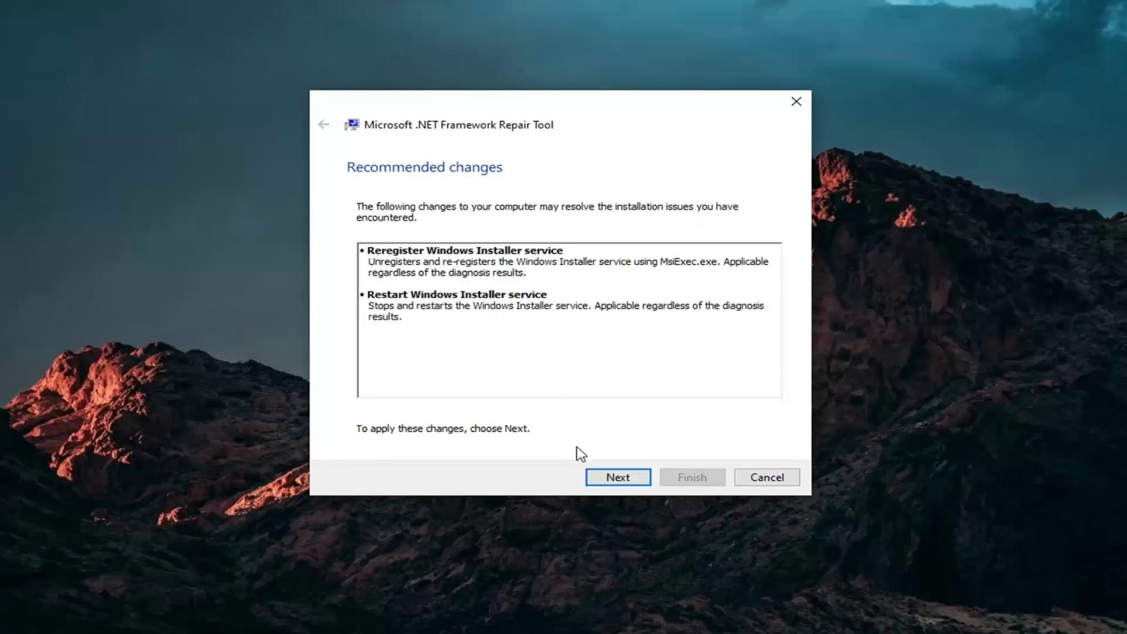
click(616, 476)
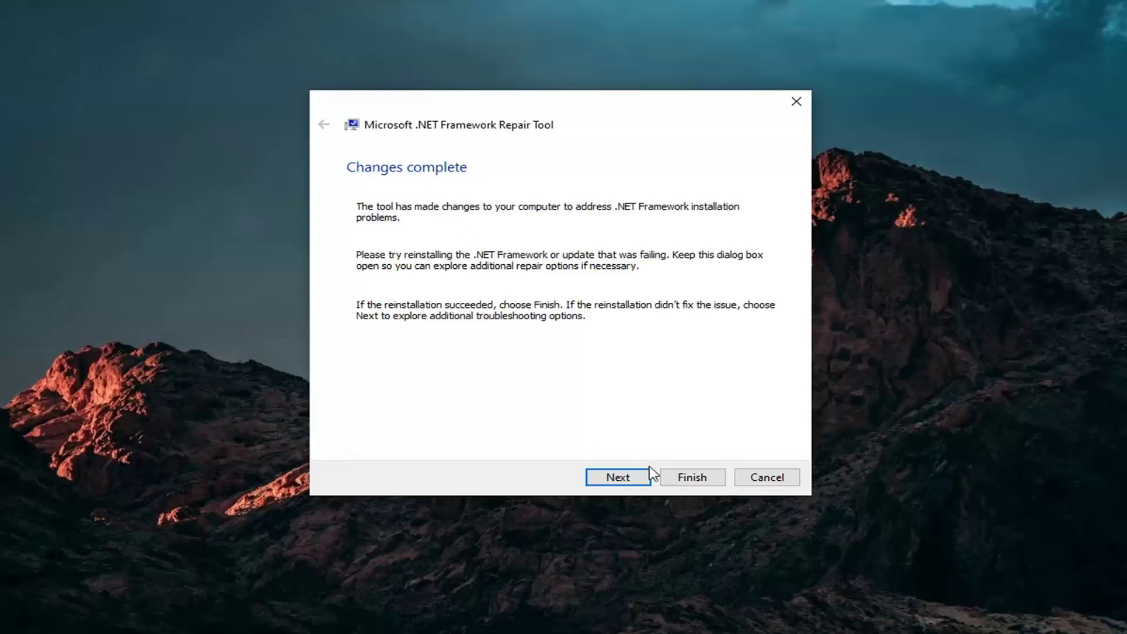
click(692, 476)
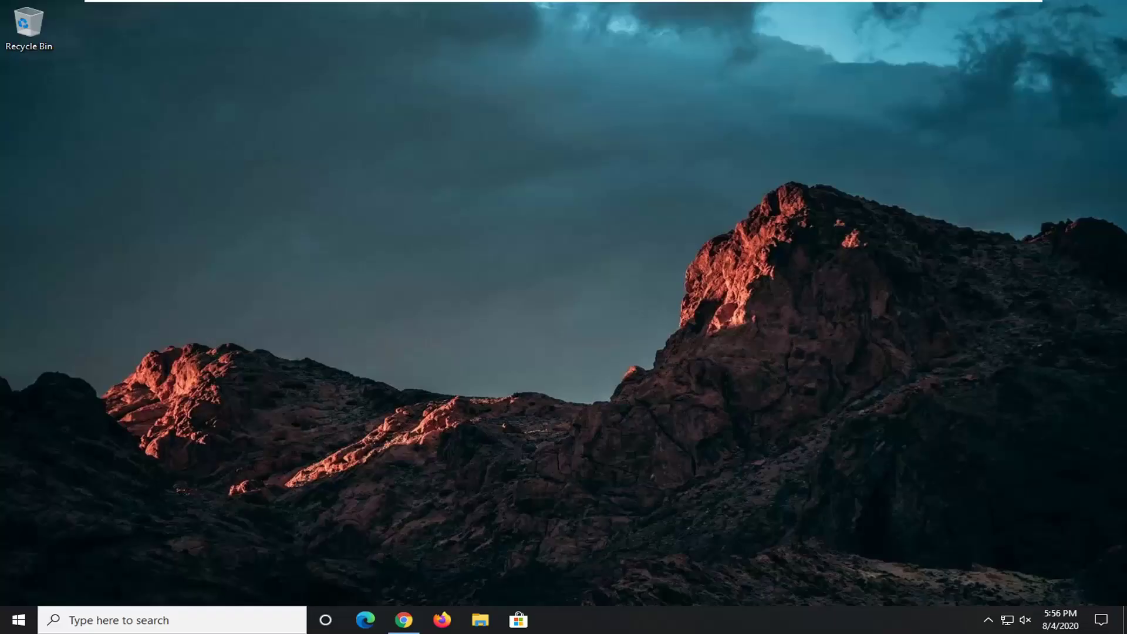
Search 'directx download' in Chrome and open Microsoft's DirectX End-User Runtime page
click(403, 621)
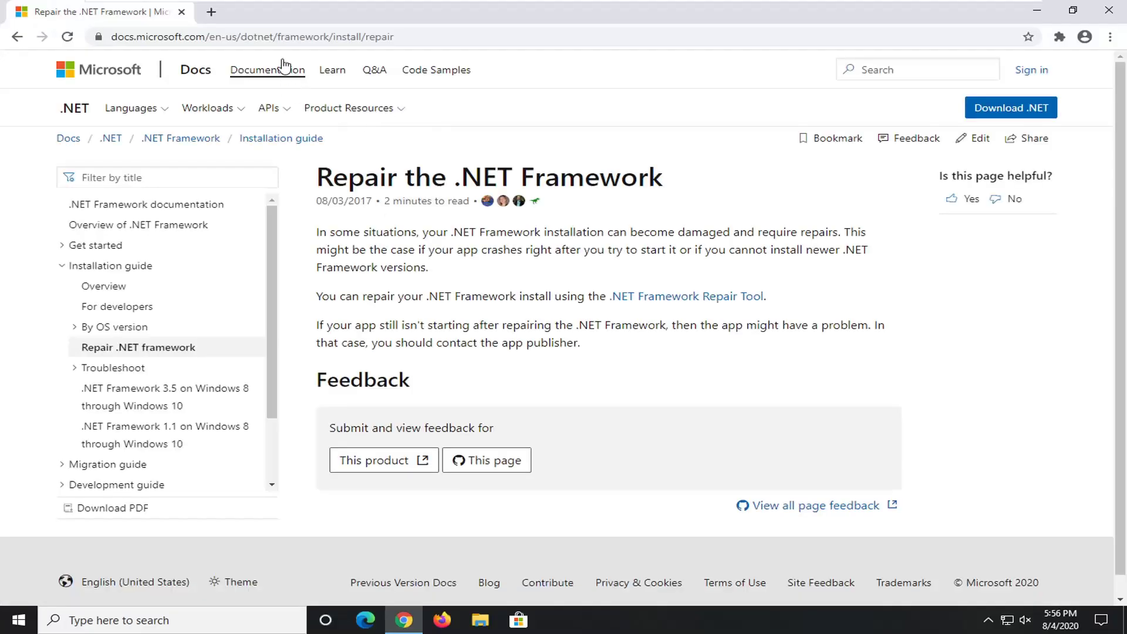
text(direct x)
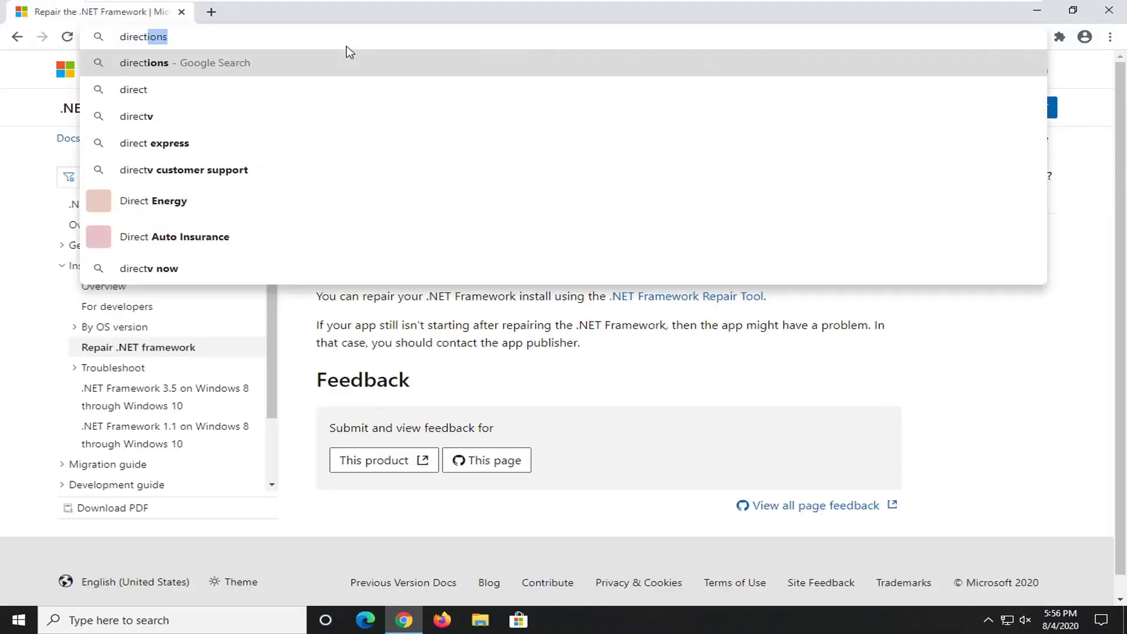
key(BackSpace)
key(BackSpace)
text(x download)
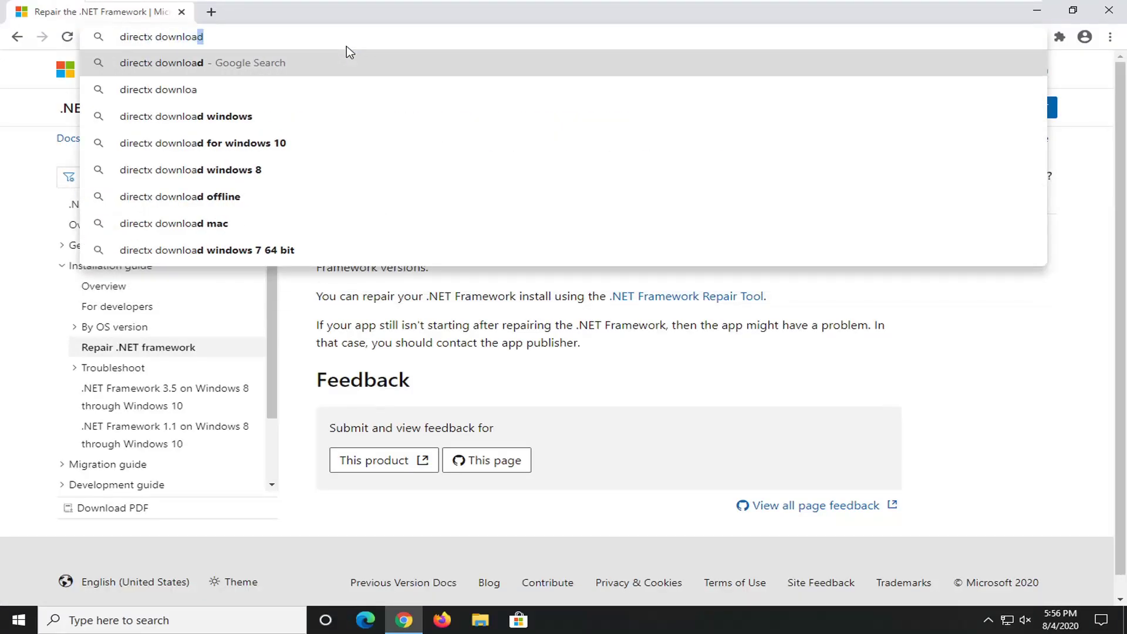
key(Return)
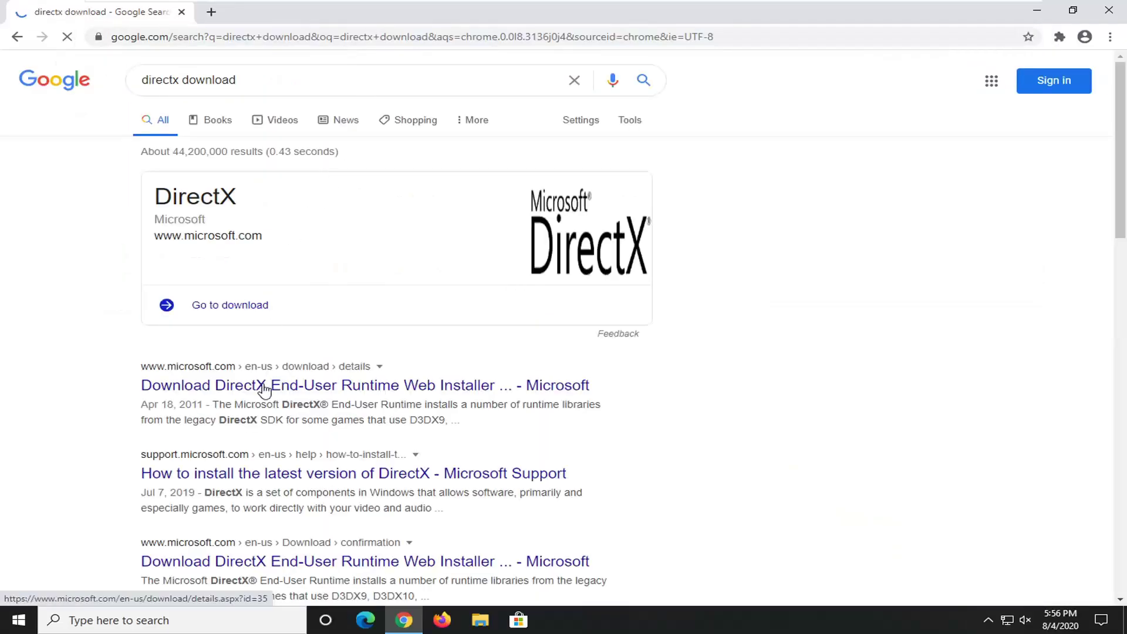
click(253, 394)
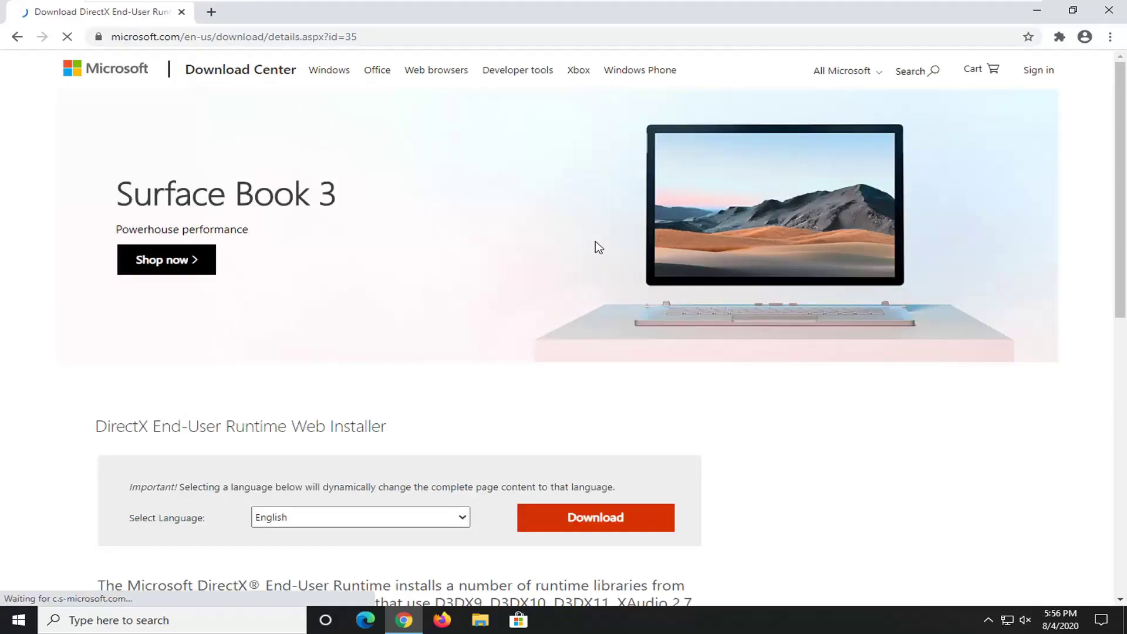
Download dxwebsetup.exe, launch it, and minimize Chrome
scroll(567, 414, down, 2)
click(587, 379)
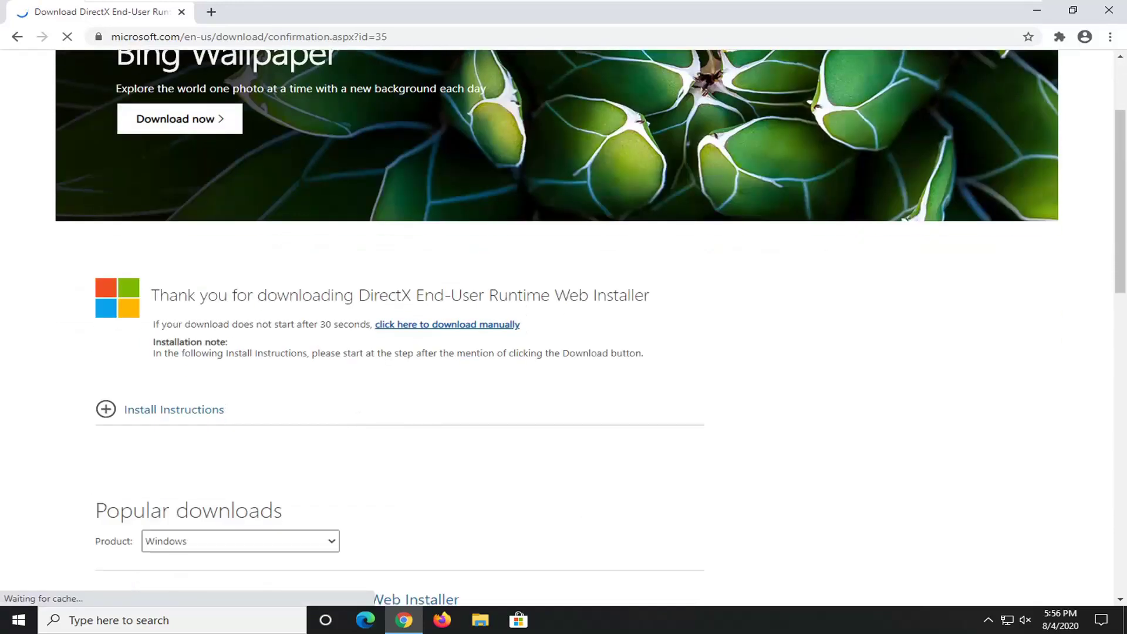
scroll(415, 368, down, 1)
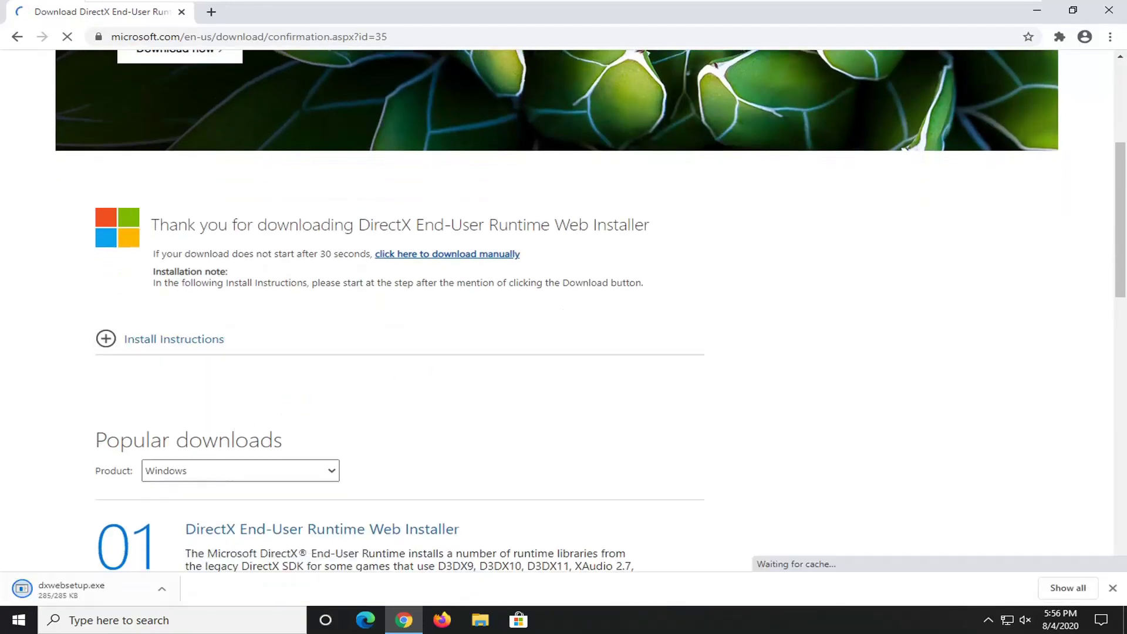
click(145, 593)
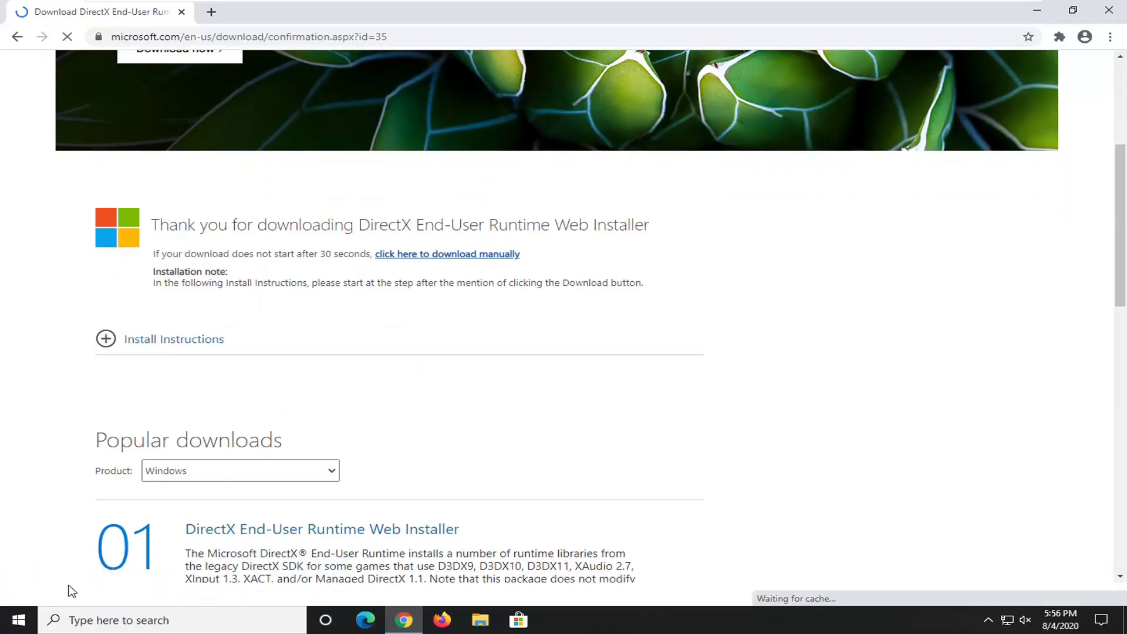
click(1037, 13)
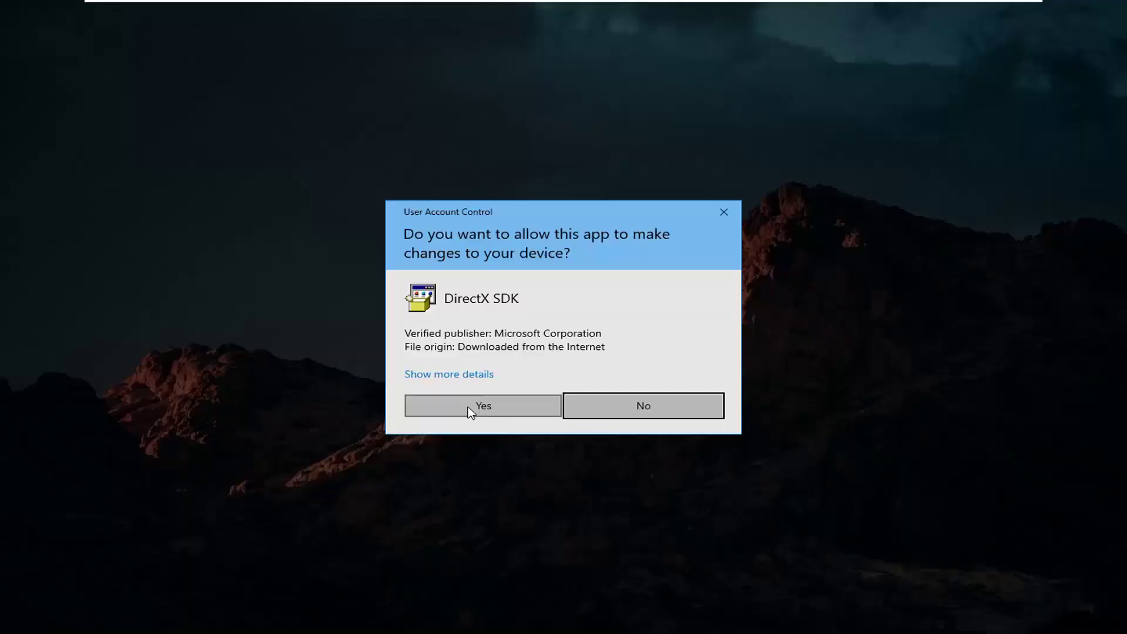
Allow DirectX Setup, accept the license agreement, and decline the Bing Bar offer
click(471, 412)
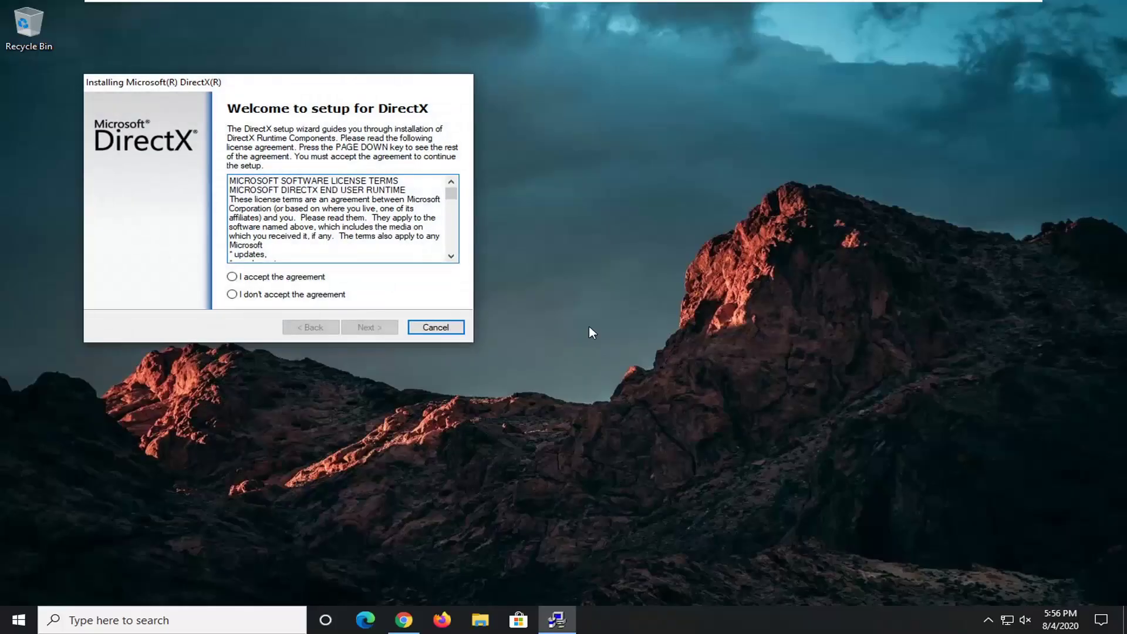
drag(390, 91, 653, 159)
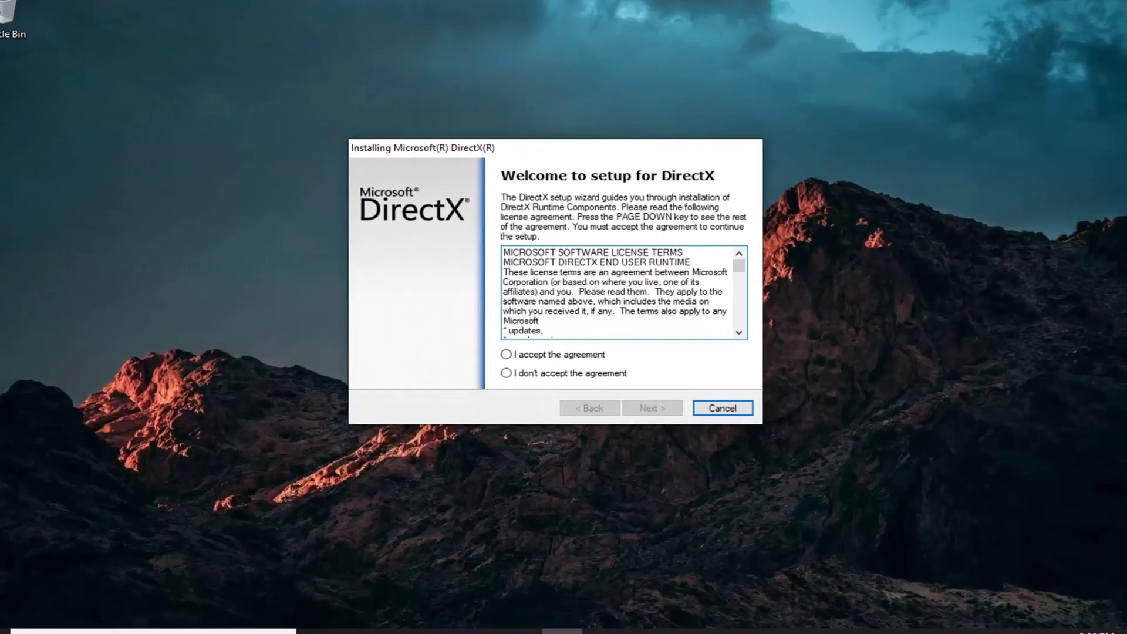
click(504, 348)
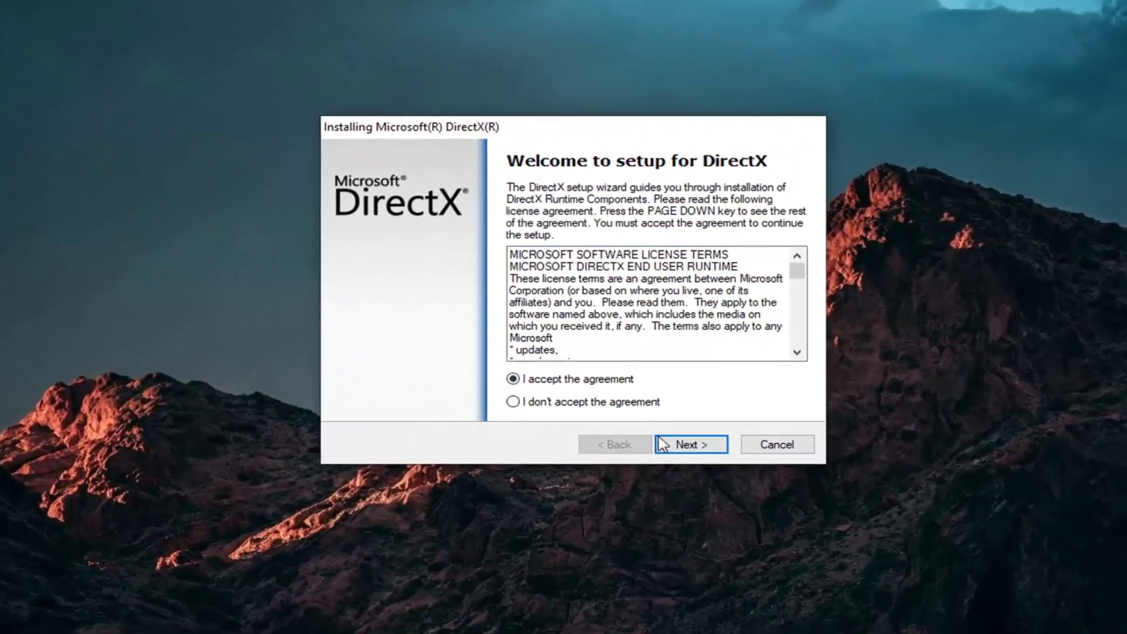
click(682, 437)
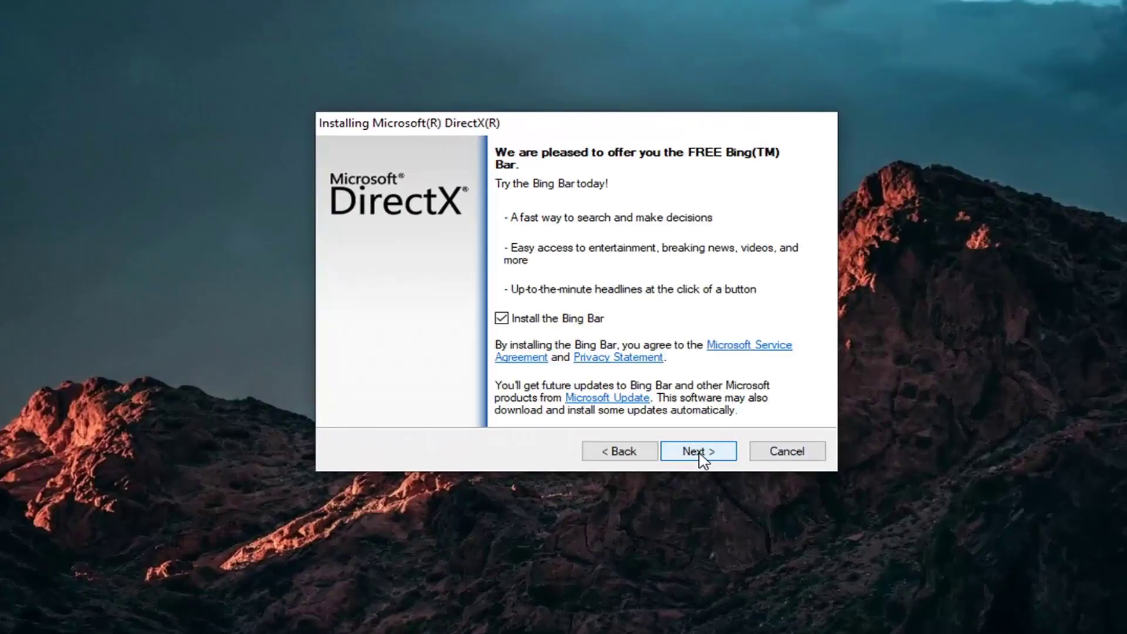
click(521, 321)
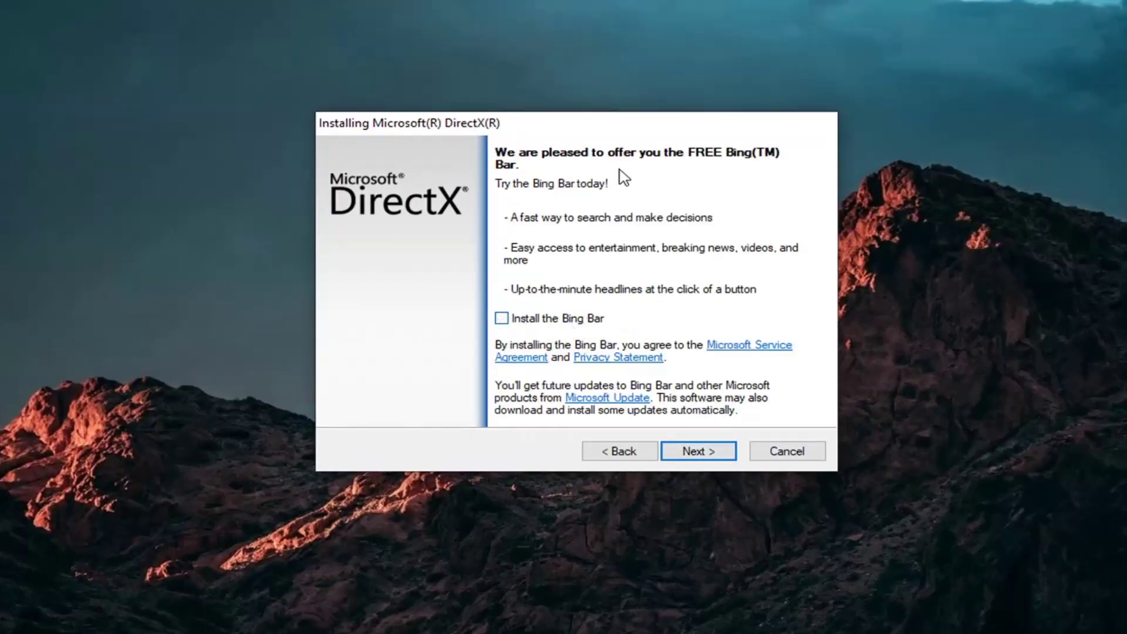
click(685, 452)
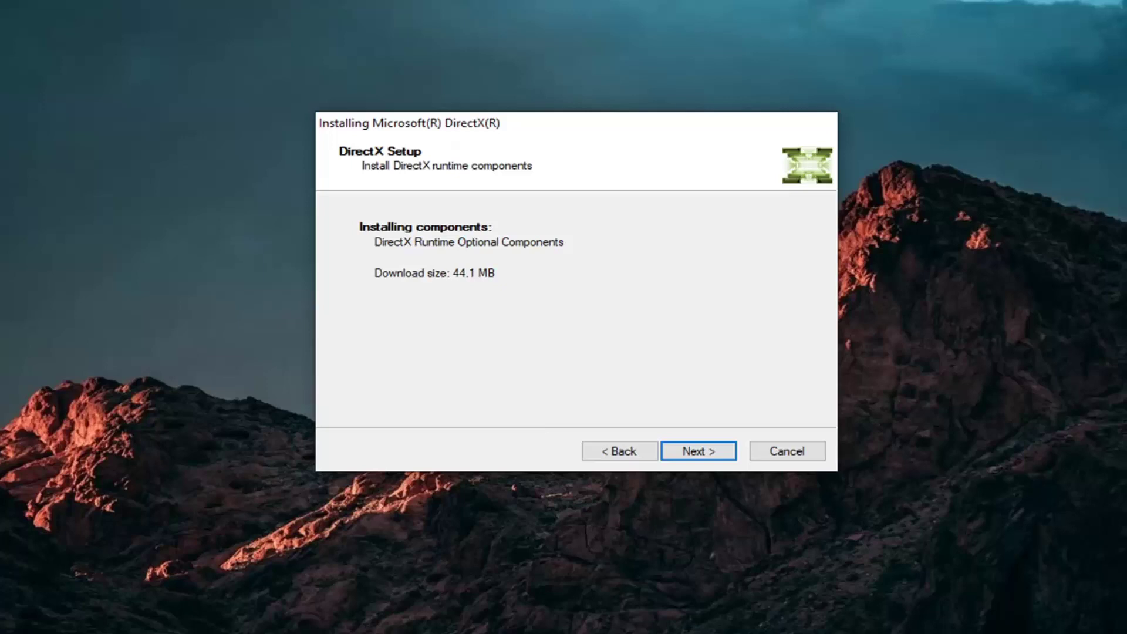
Install the 44.1 MB of DirectX runtime components and close setup once complete
click(705, 456)
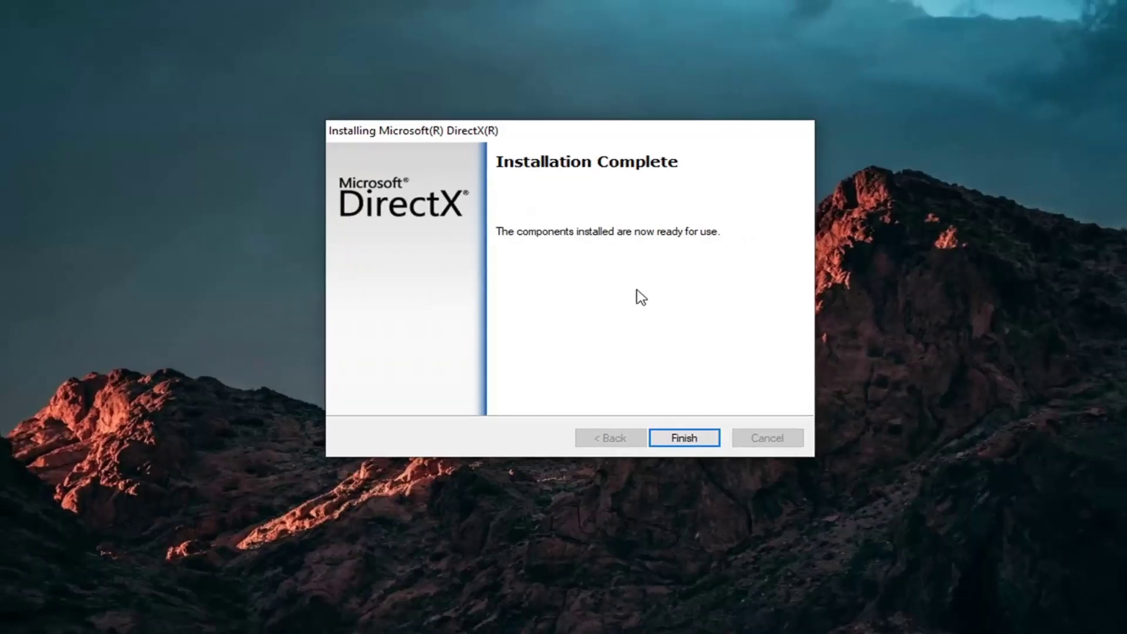
click(681, 440)
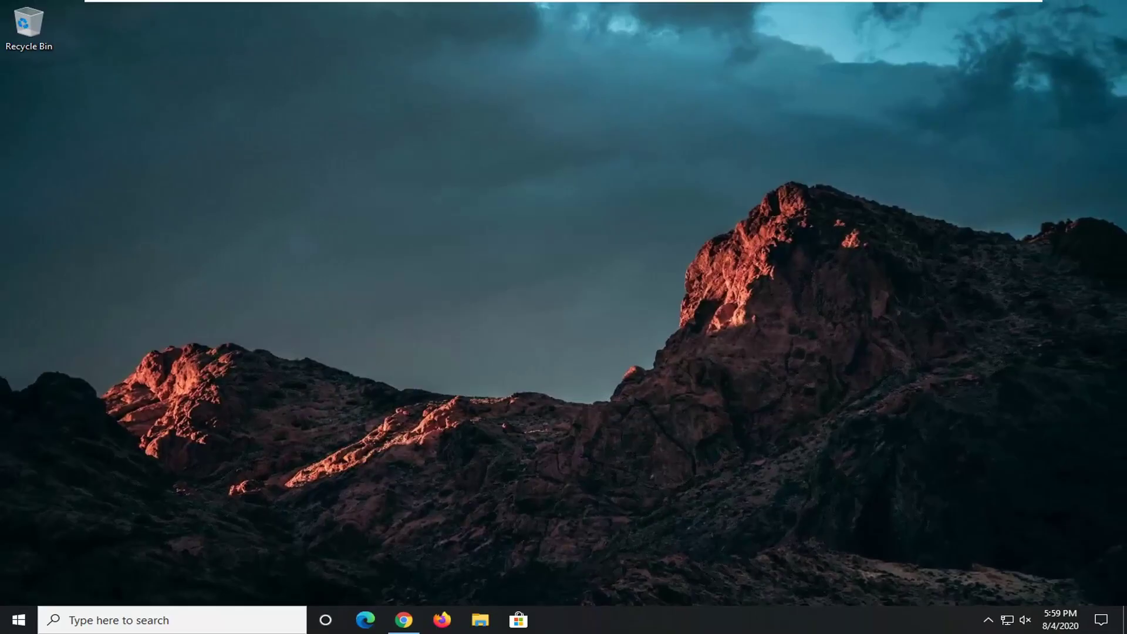